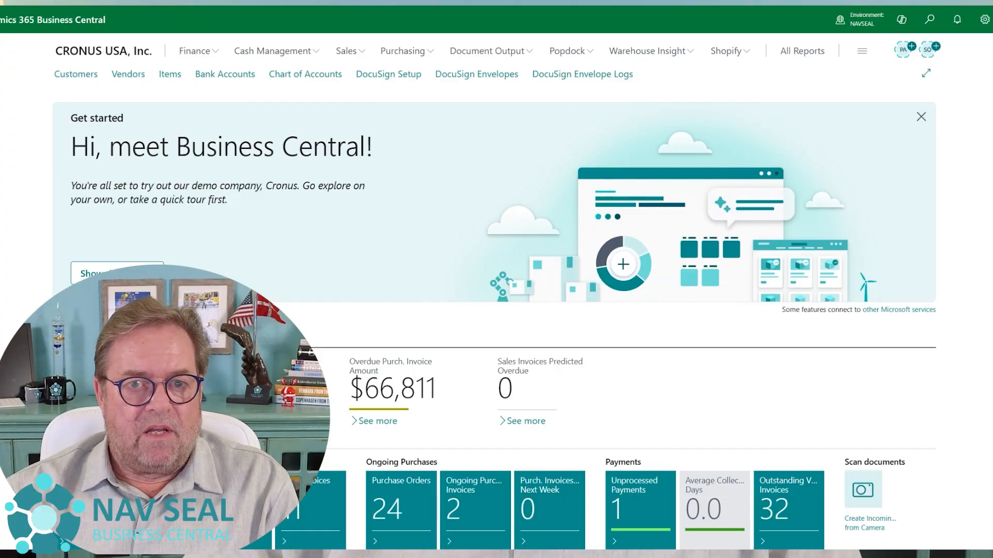
Find the Transfer Orders list and create a new transfer order
{"action": "left_click", "coordinate": [921, 23]}
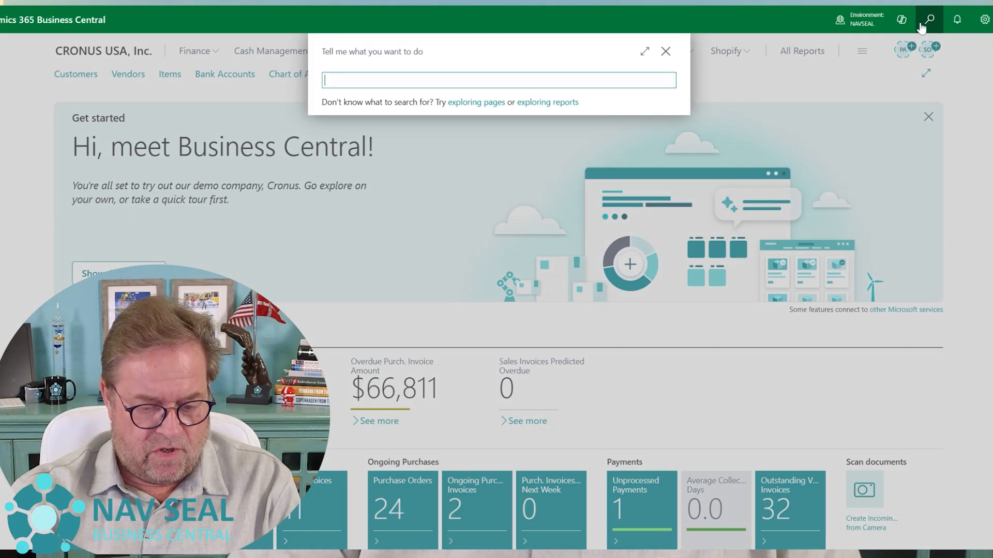
{"action": "type", "text": "transfer ord"}
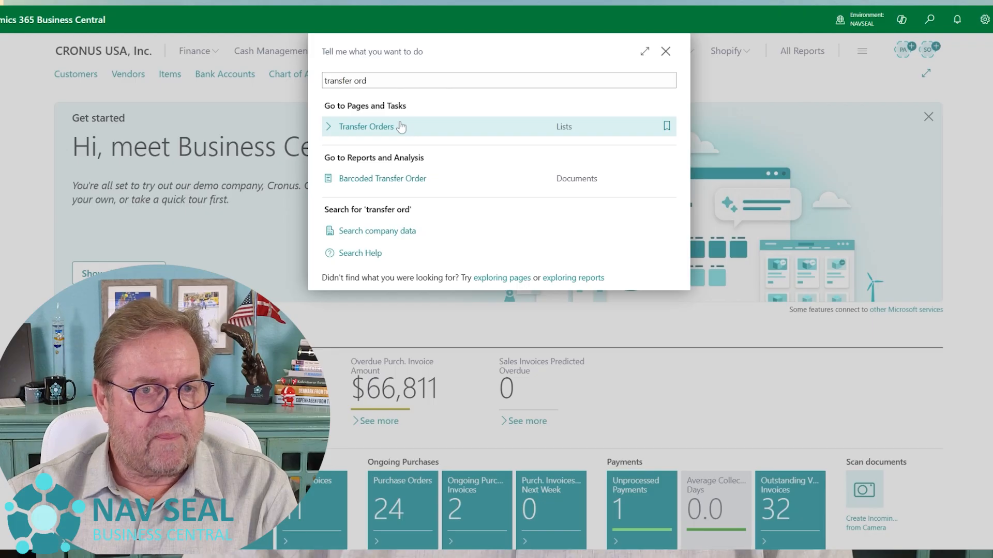
{"action": "left_click", "coordinate": [401, 126]}
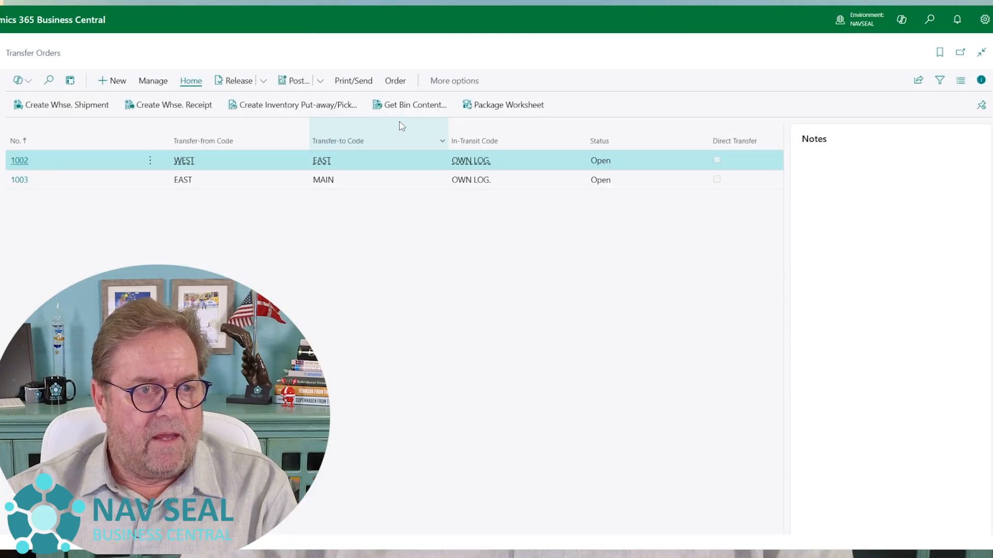
{"action": "left_click", "coordinate": [119, 81]}
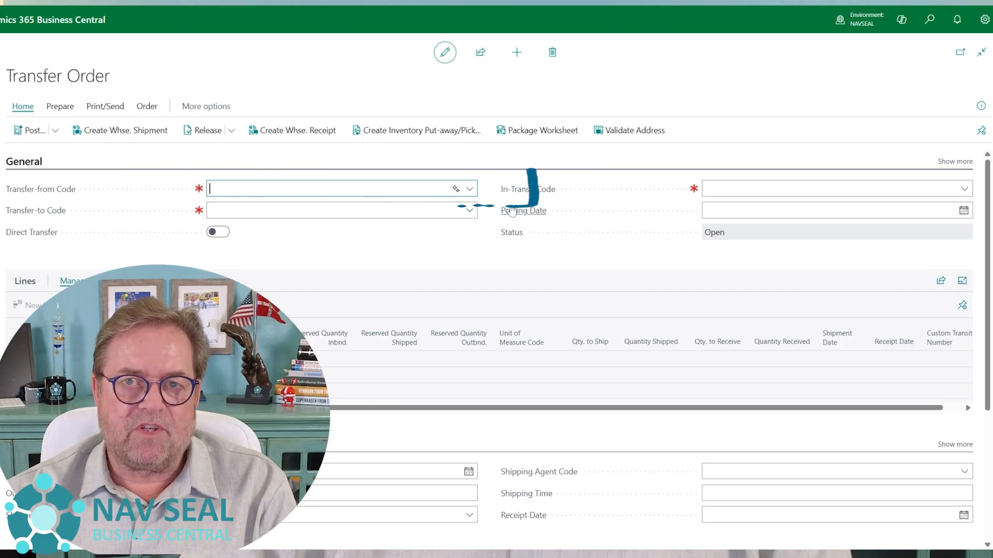
Set the transfer-from code to MAIN and the transfer-to code to EAST, with in-transit code OWN LOG
{"action": "mouse_move", "coordinate": [512, 209]}
{"action": "left_click", "coordinate": [470, 189]}
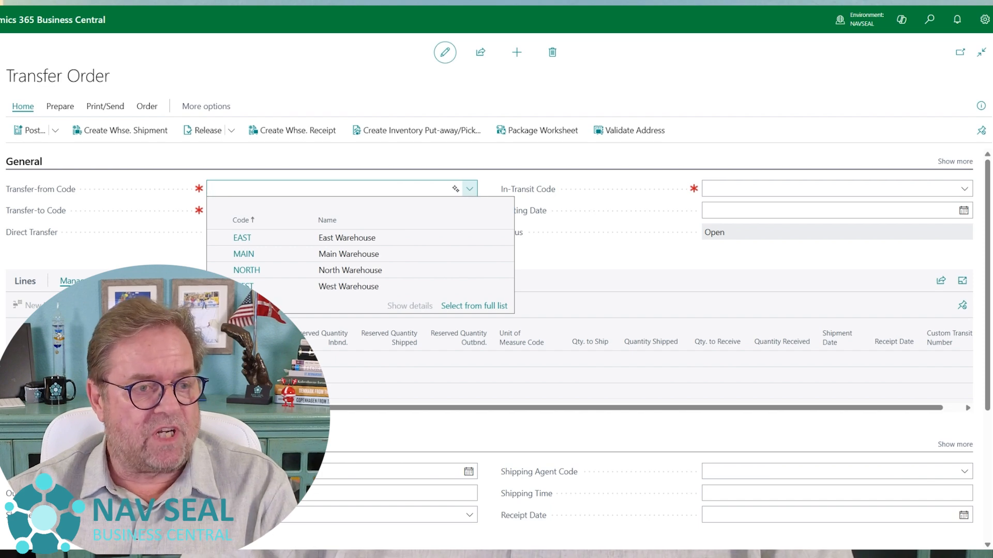
{"action": "left_click", "coordinate": [404, 256]}
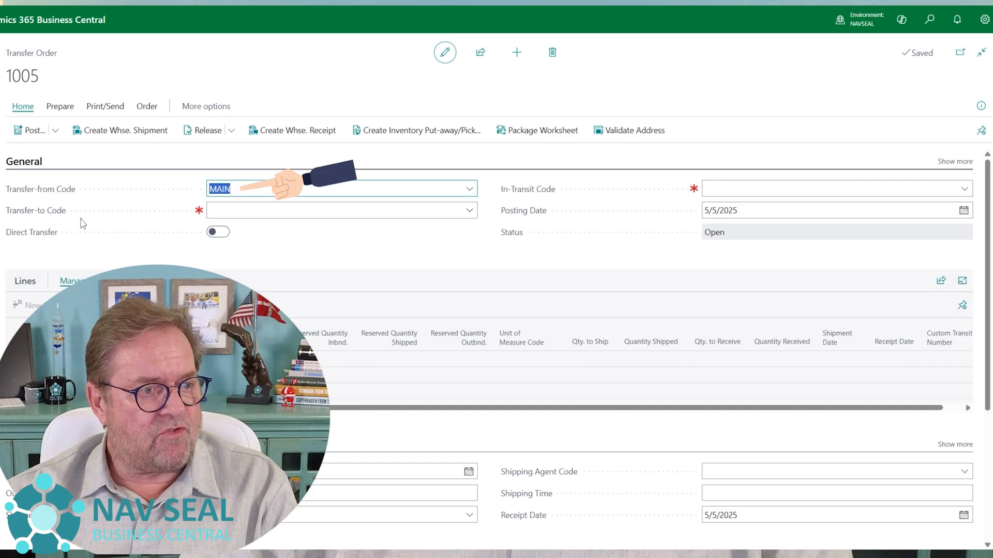
{"action": "left_click", "coordinate": [471, 210]}
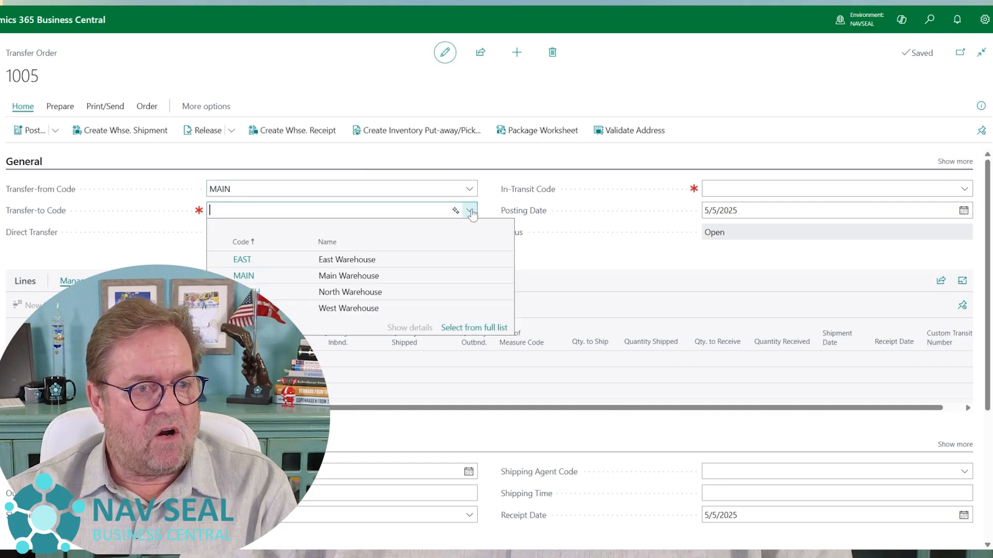
{"action": "left_click", "coordinate": [391, 260]}
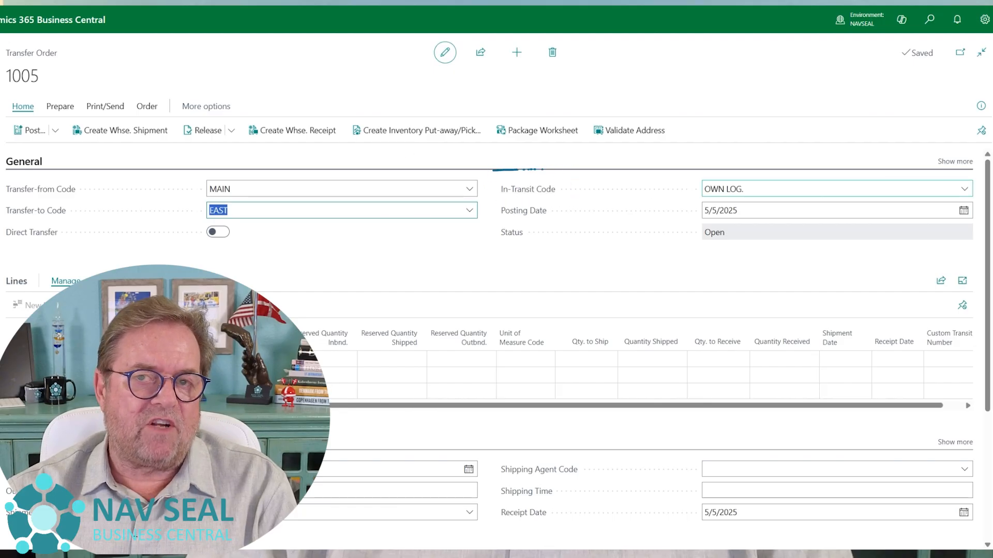
{"action": "left_click", "coordinate": [724, 189]}
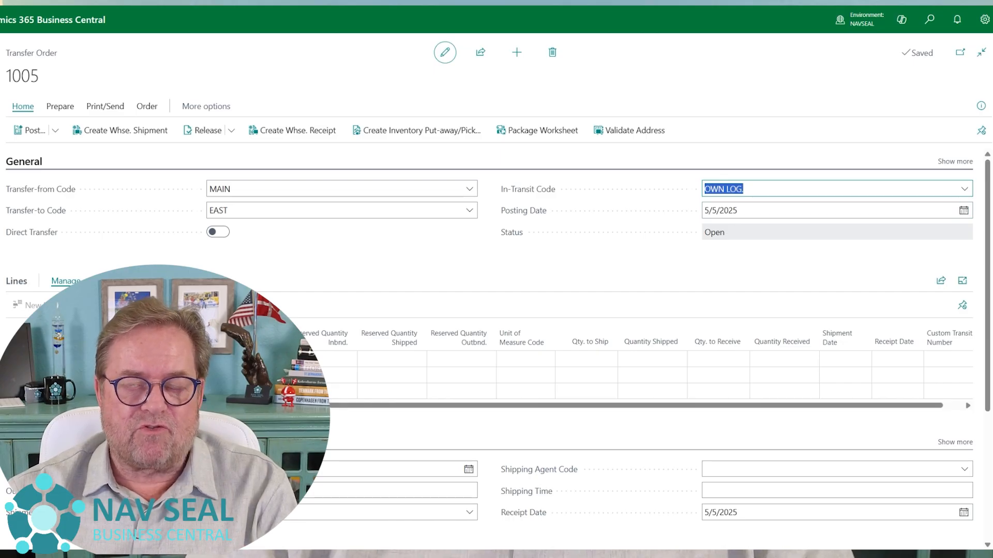
{"action": "left_click", "coordinate": [743, 189]}
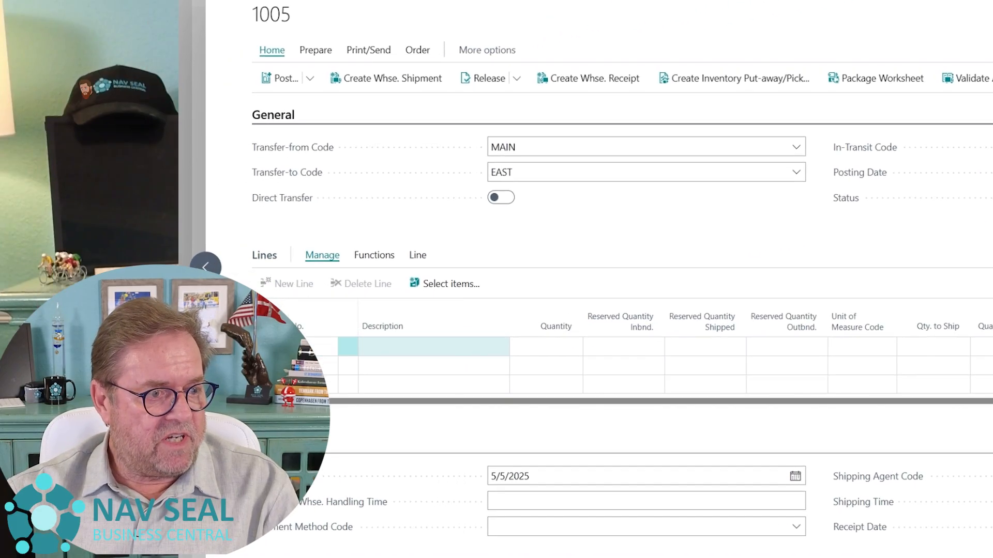
Add an order line for item 1900-S, PARIS Guest Chair, black, with a quantity of 3
{"action": "left_click", "coordinate": [51, 353]}
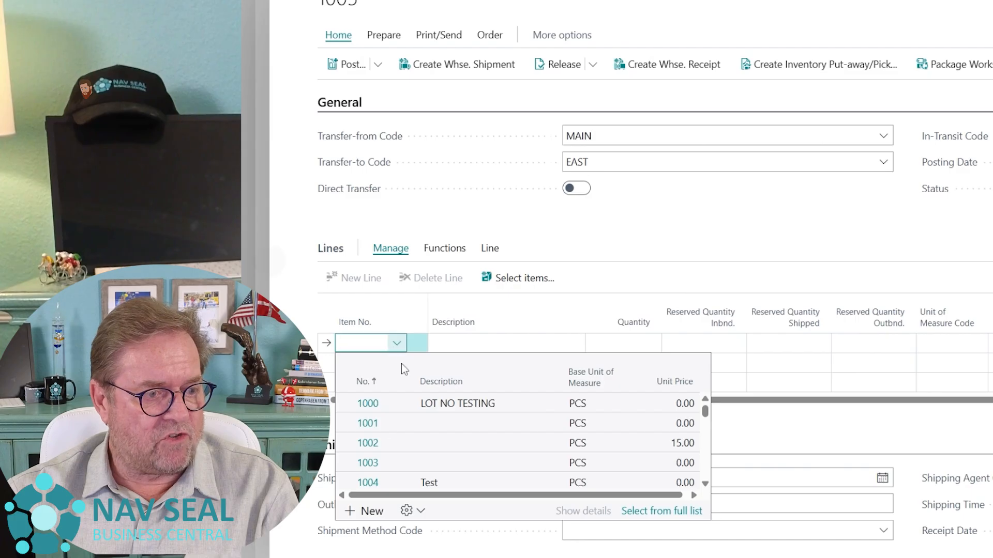
{"action": "scroll", "coordinate": [482, 442], "scroll_direction": "down", "scroll_amount": 5}
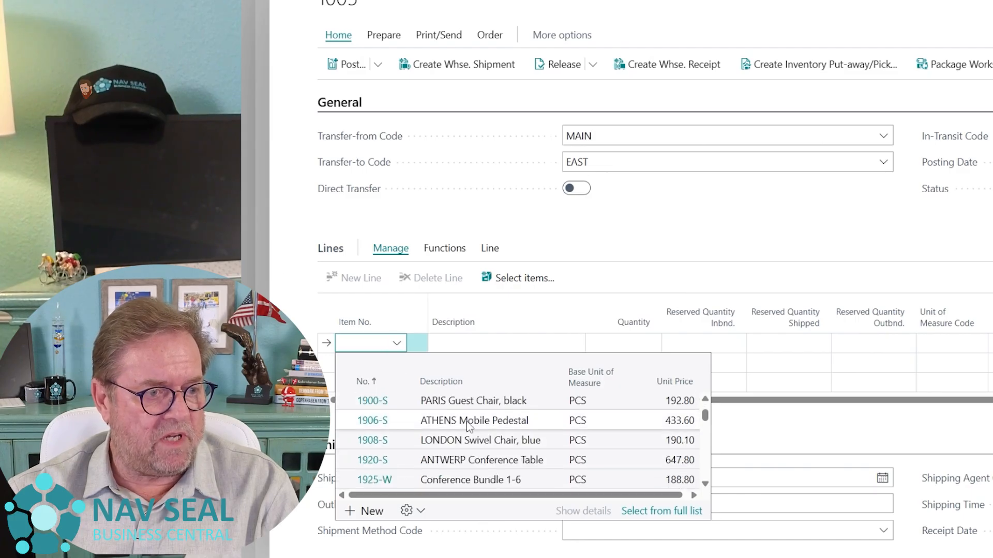
{"action": "left_click", "coordinate": [470, 401]}
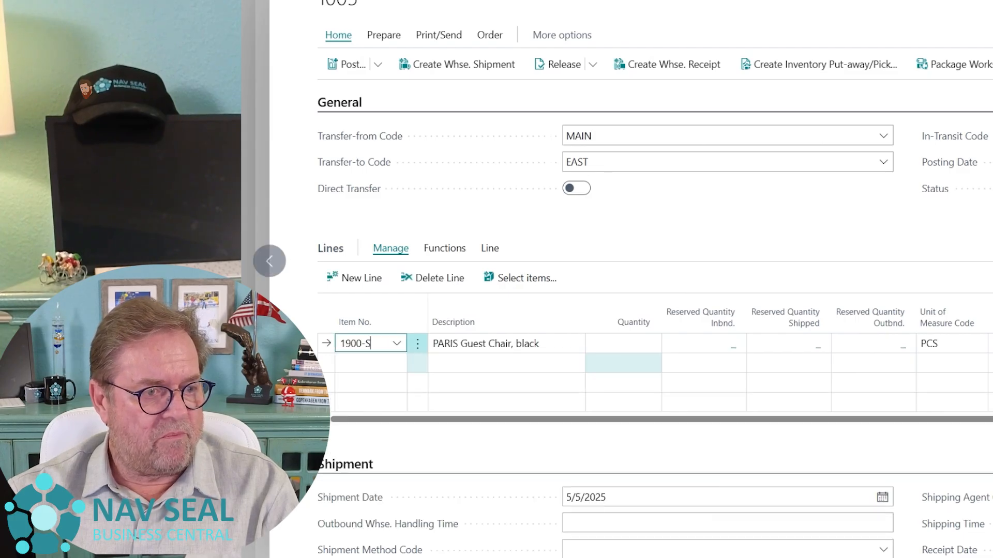
{"action": "left_click", "coordinate": [641, 345]}
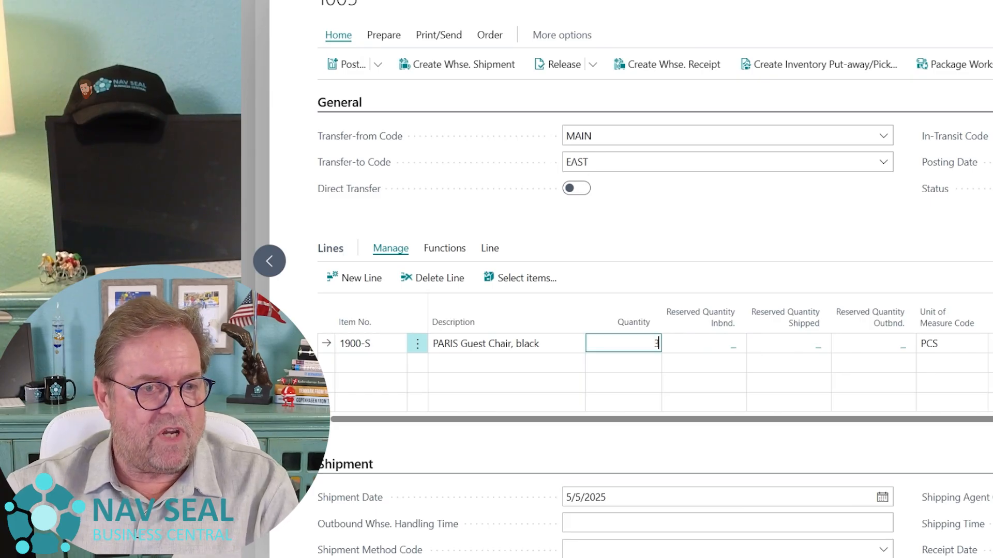
{"action": "key", "text": "Tab"}
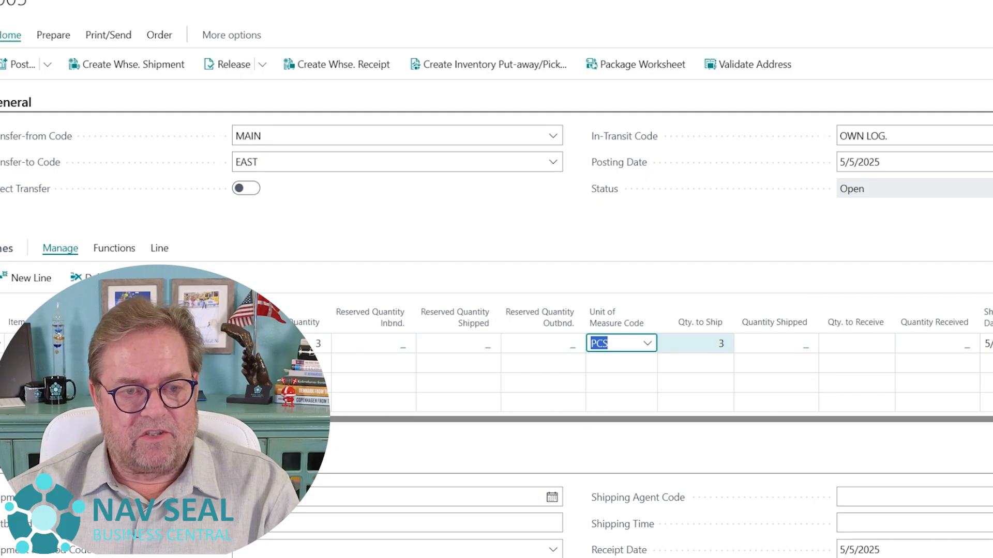
{"action": "left_click", "coordinate": [695, 343]}
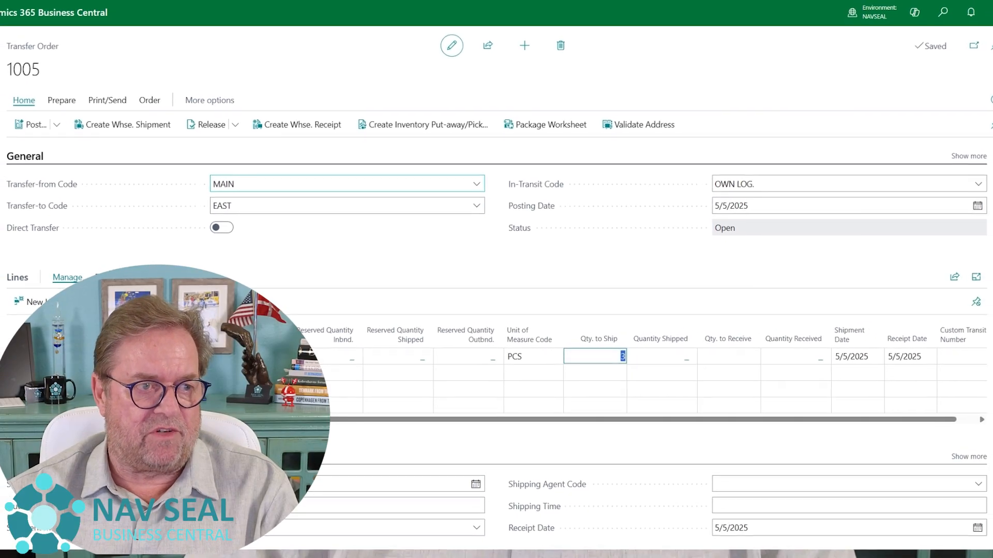
Set the order's shipment method code to DES (Delivered ex Ship) and the shipping agent code to FEDEX
{"action": "left_click", "coordinate": [106, 105]}
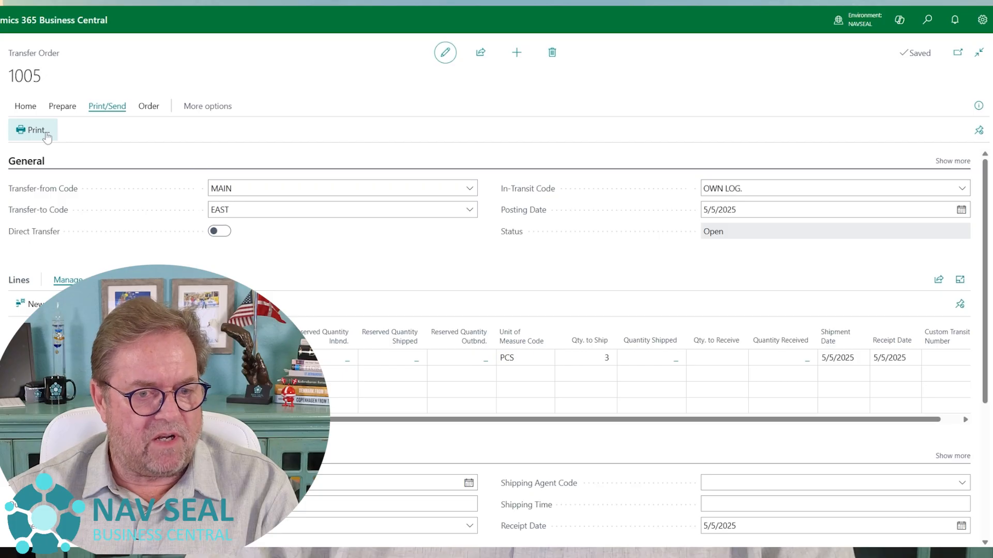
{"action": "scroll", "coordinate": [503, 317], "scroll_direction": "down", "scroll_amount": 2}
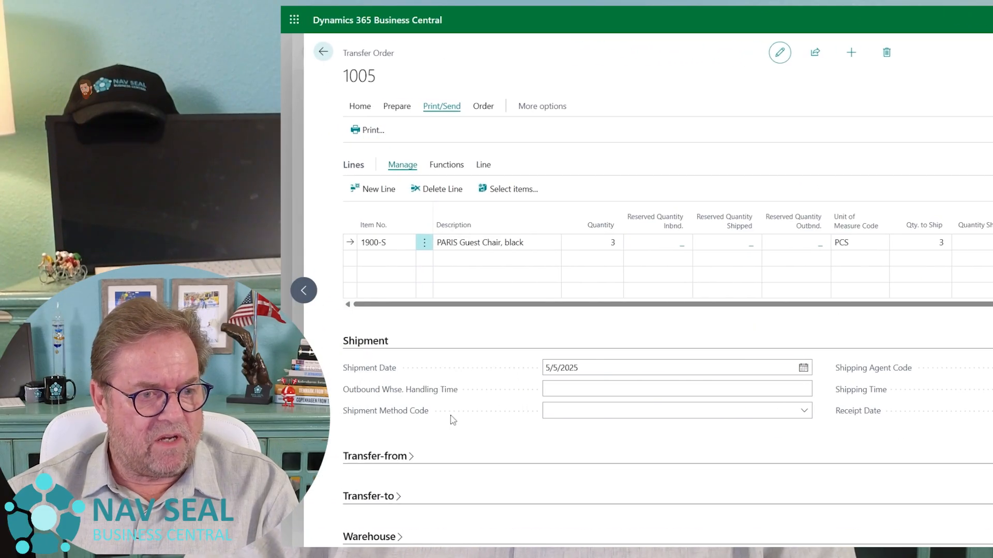
{"action": "left_click", "coordinate": [803, 410]}
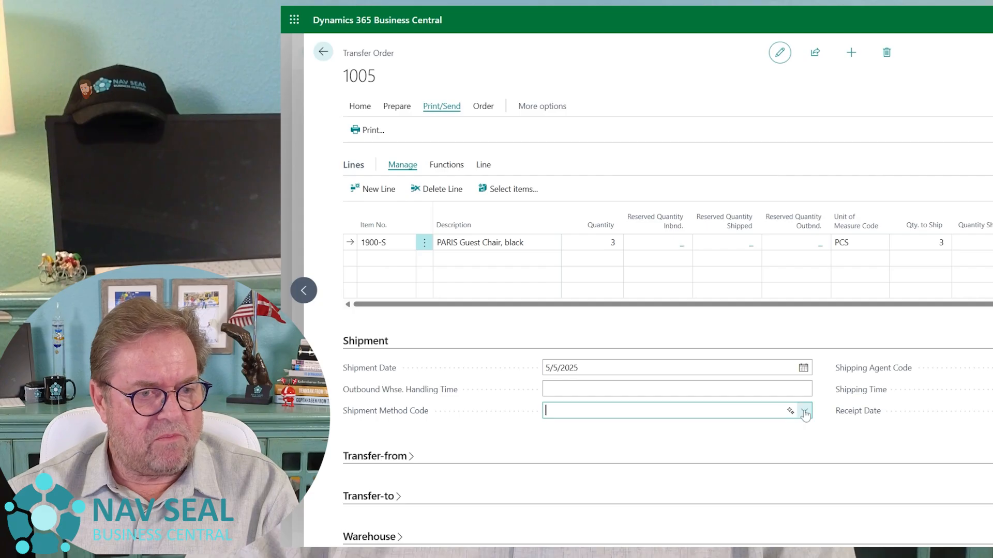
{"action": "scroll", "coordinate": [747, 351], "scroll_direction": "down", "scroll_amount": 3}
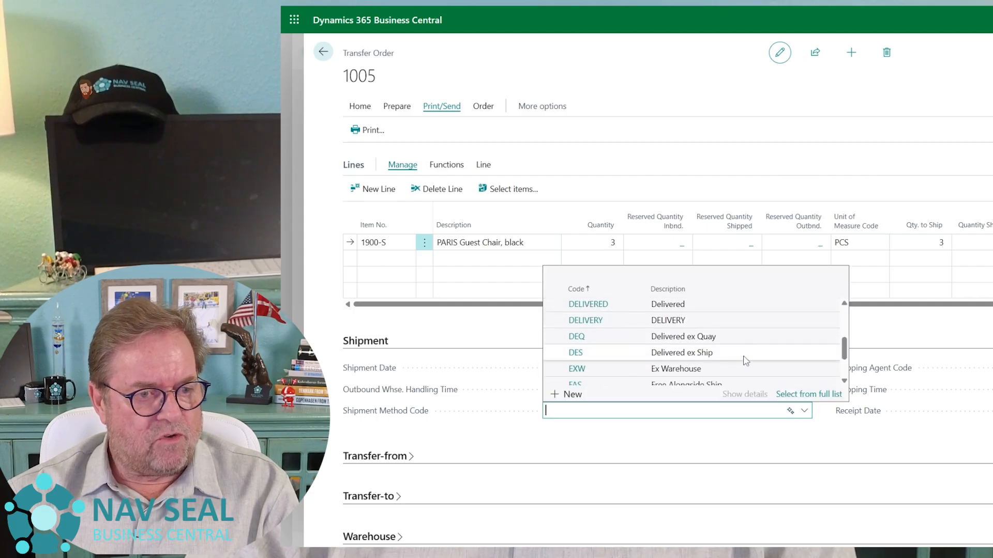
{"action": "left_click", "coordinate": [743, 356]}
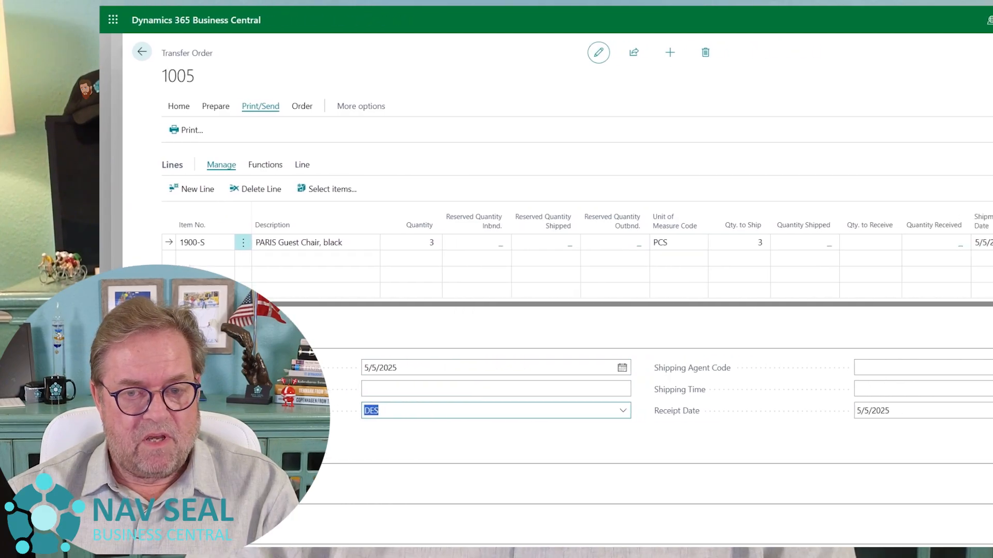
{"action": "left_click", "coordinate": [951, 369]}
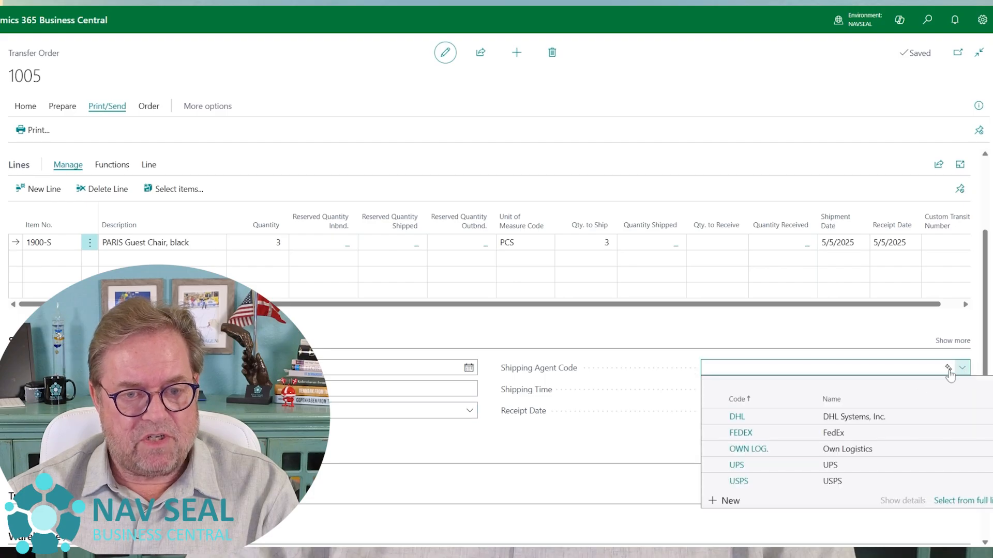
{"action": "left_click", "coordinate": [781, 439]}
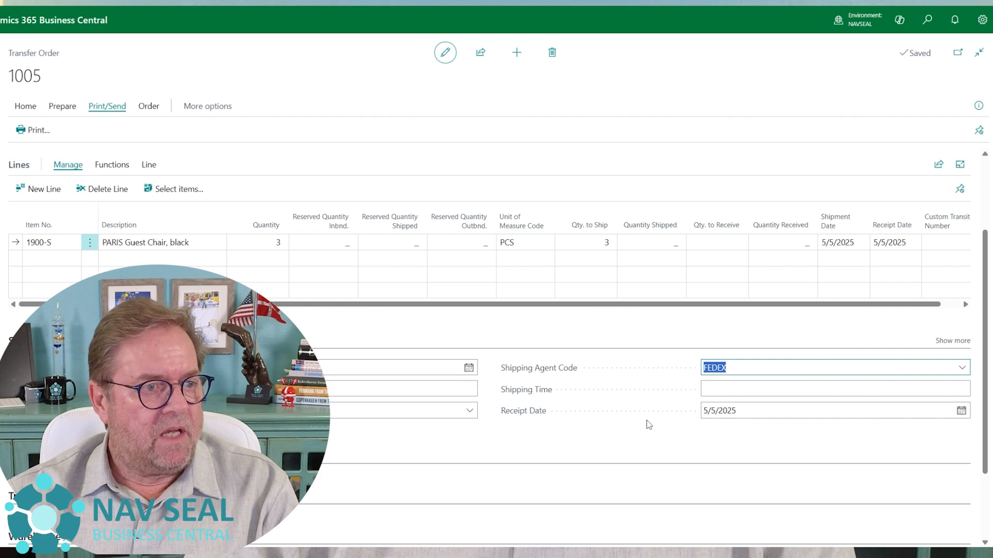
Preview the transfer order printout enlarged, check the print options, and return to the order
{"action": "scroll", "coordinate": [649, 426], "scroll_direction": "up", "scroll_amount": 3}
{"action": "left_click", "coordinate": [39, 136]}
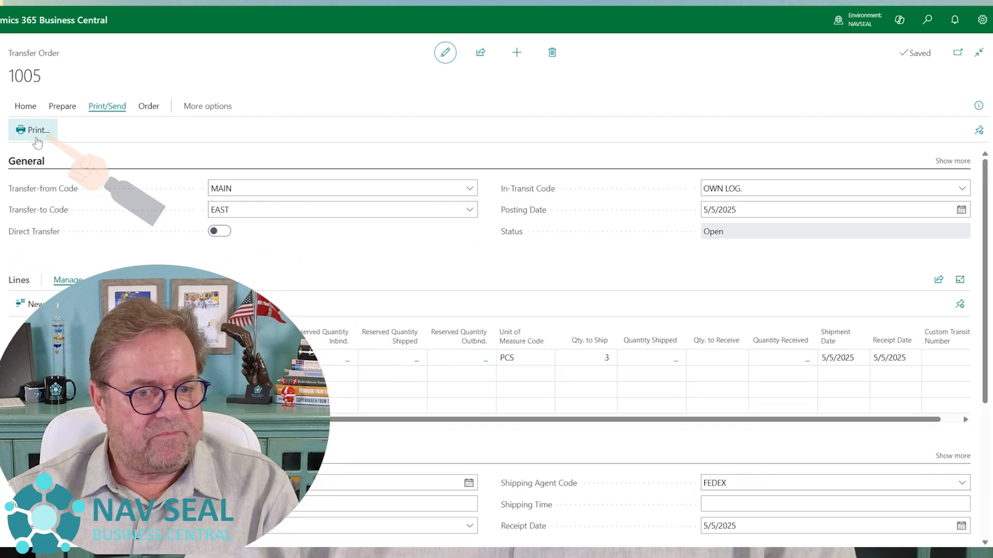
{"action": "left_click", "coordinate": [576, 490]}
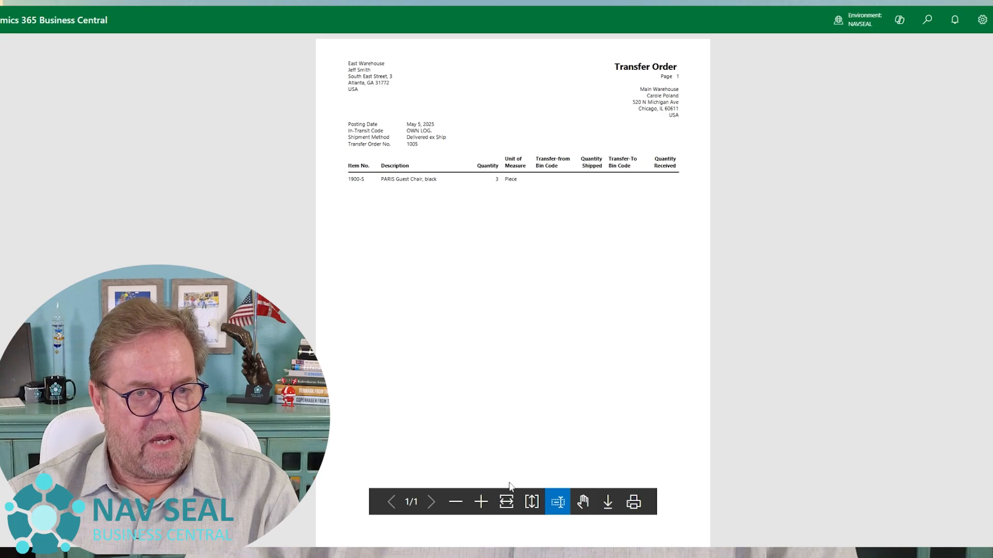
{"action": "left_click", "coordinate": [481, 502]}
{"action": "scroll", "coordinate": [596, 354], "scroll_direction": "up", "scroll_amount": 3}
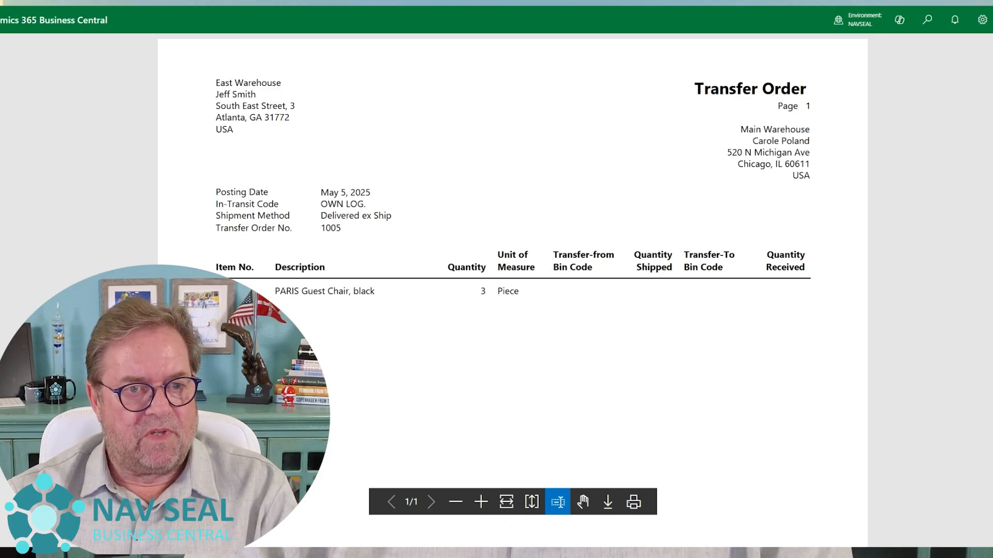
{"action": "key", "text": "Escape"}
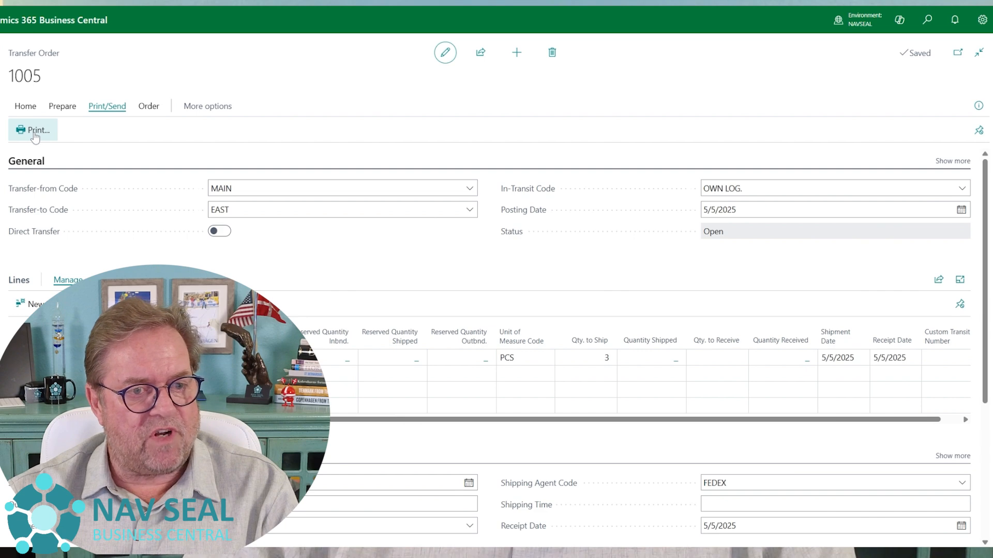
{"action": "left_click", "coordinate": [34, 135]}
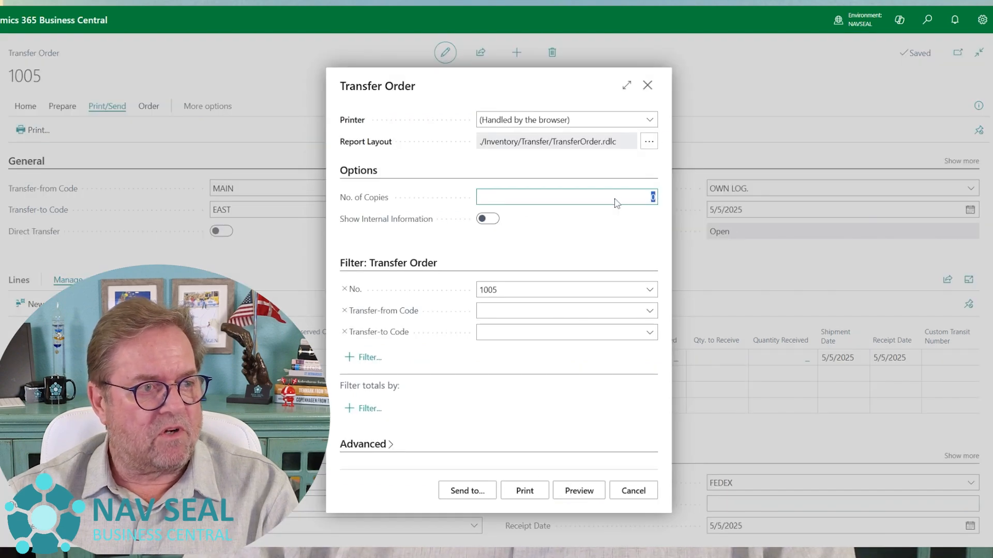
{"action": "left_click", "coordinate": [647, 86]}
Post the shipment of the transfer order with the Ship option
{"action": "left_click", "coordinate": [32, 107]}
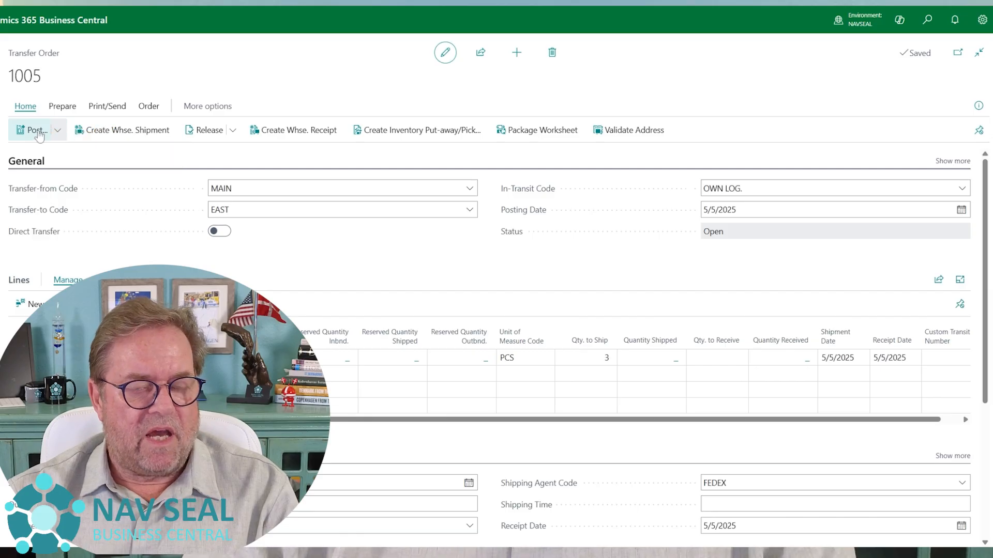
{"action": "left_click", "coordinate": [38, 131]}
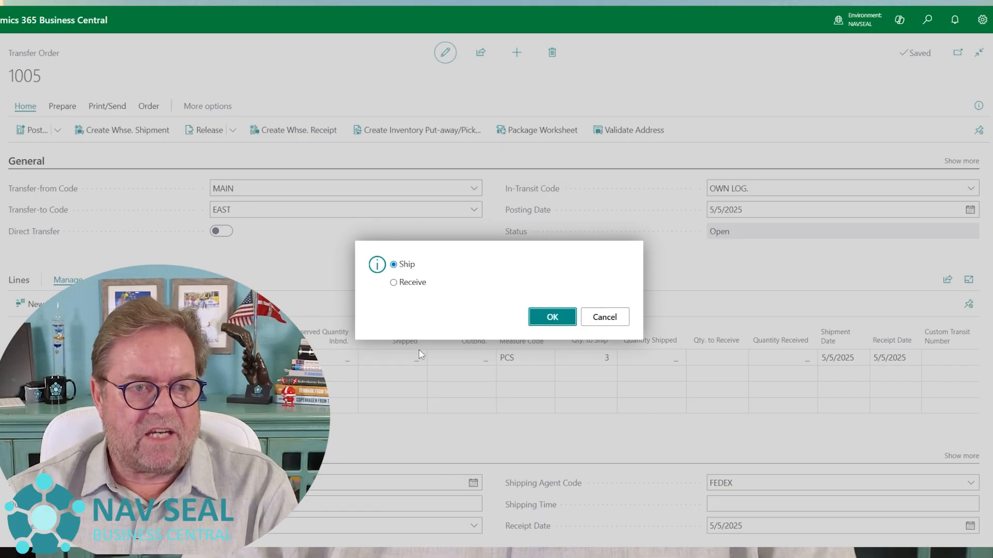
{"action": "left_click", "coordinate": [549, 327]}
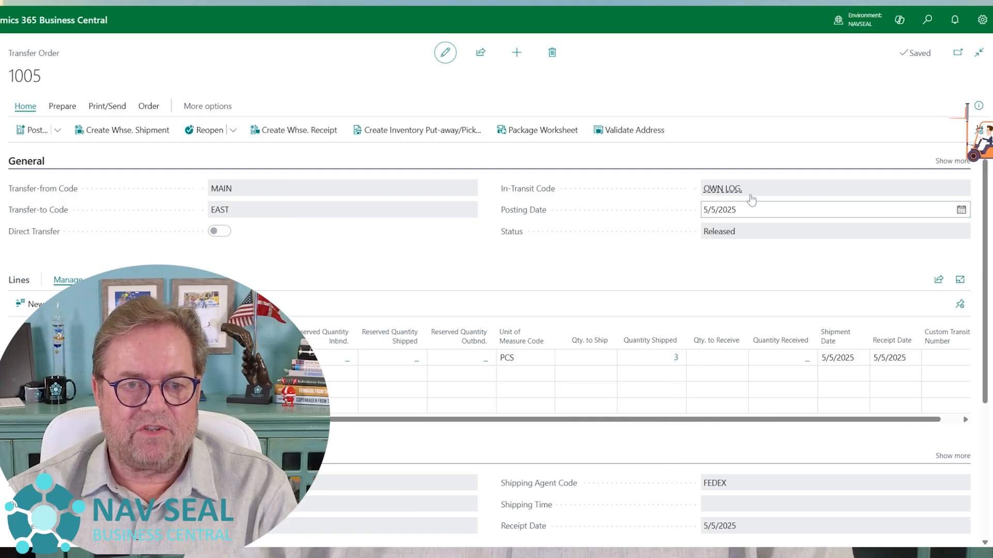
Try to post the receipt of the shipped transfer order with the Receive option
{"action": "mouse_move", "coordinate": [750, 195]}
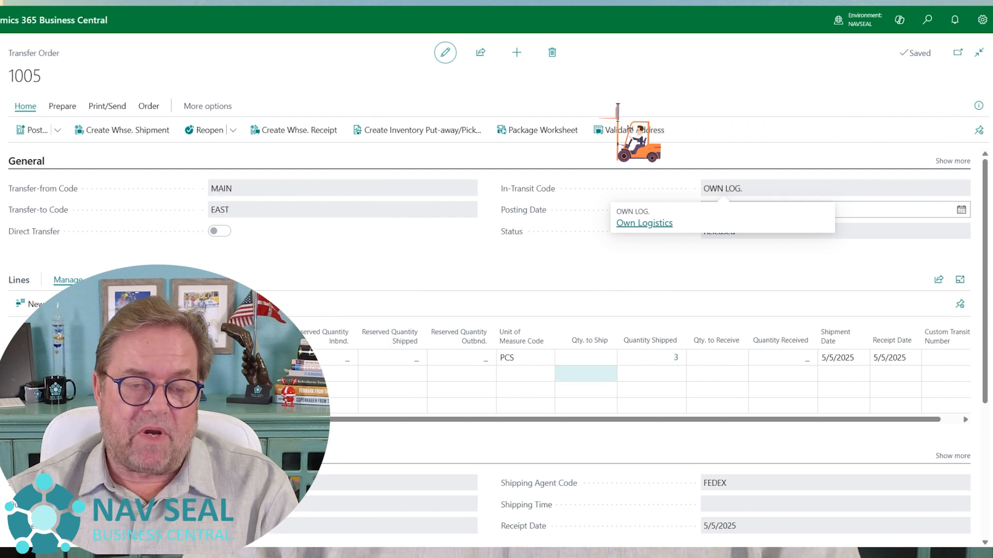
{"action": "mouse_move", "coordinate": [595, 325]}
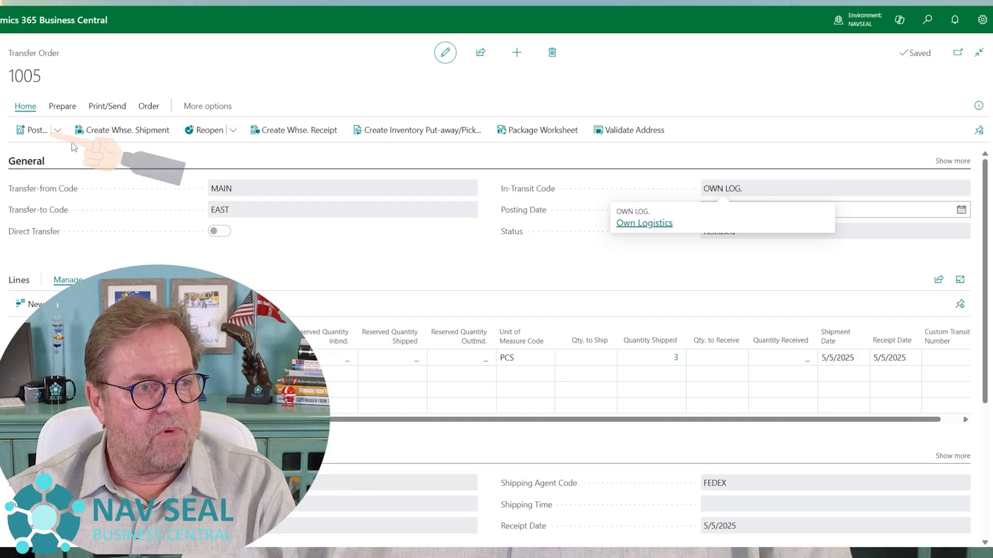
{"action": "left_click", "coordinate": [40, 132]}
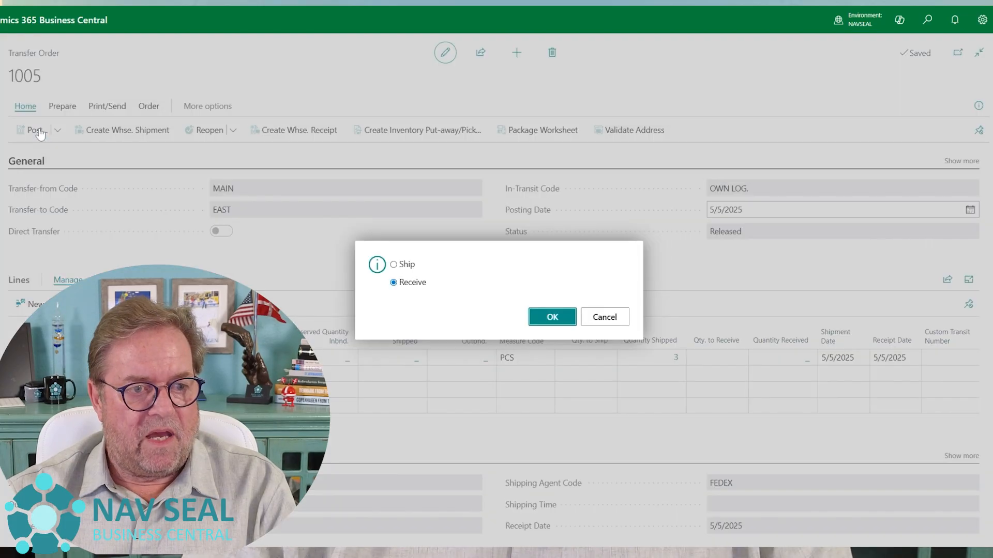
{"action": "left_click", "coordinate": [551, 320]}
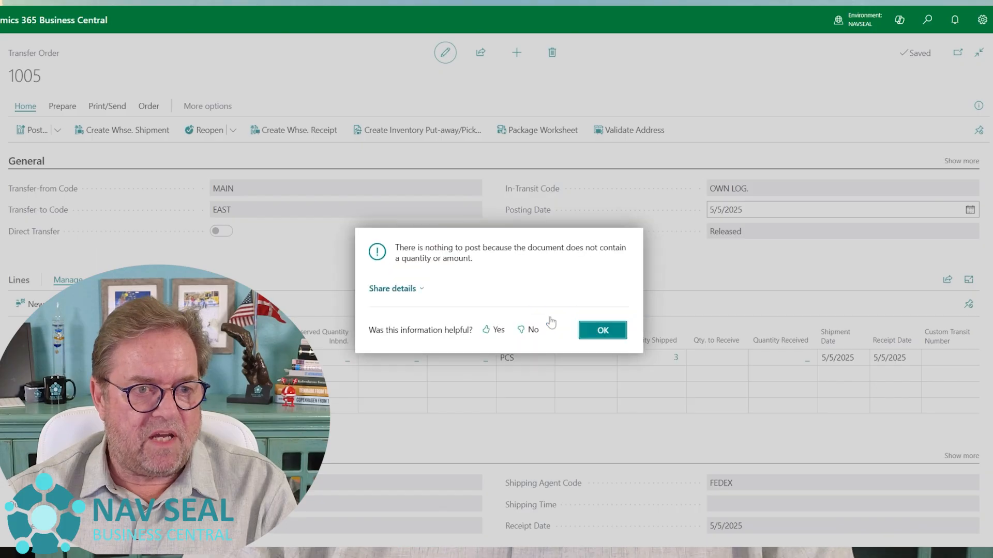
Set the quantity to receive on the chair line of the transfer order to 3
{"action": "left_click", "coordinate": [602, 331]}
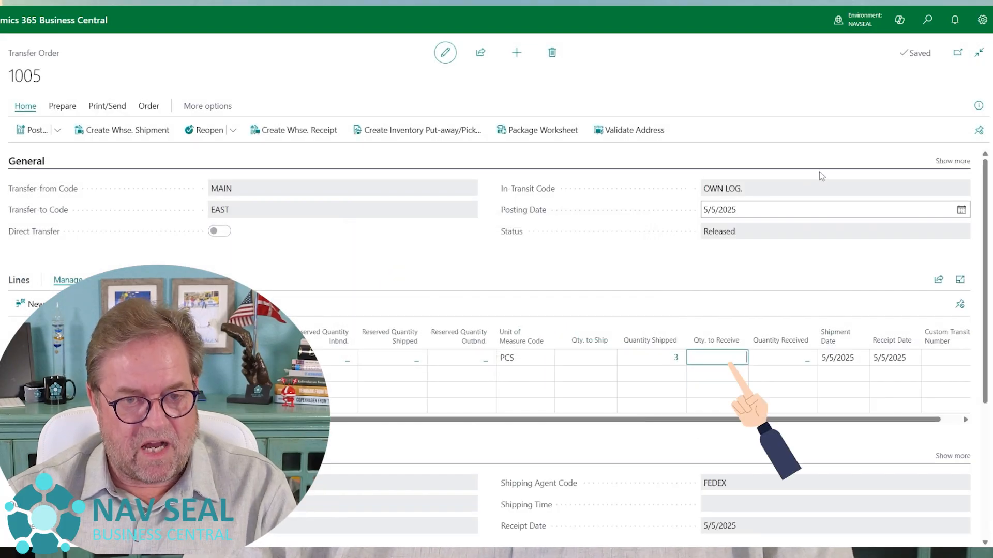
{"action": "key", "text": "Tab"}
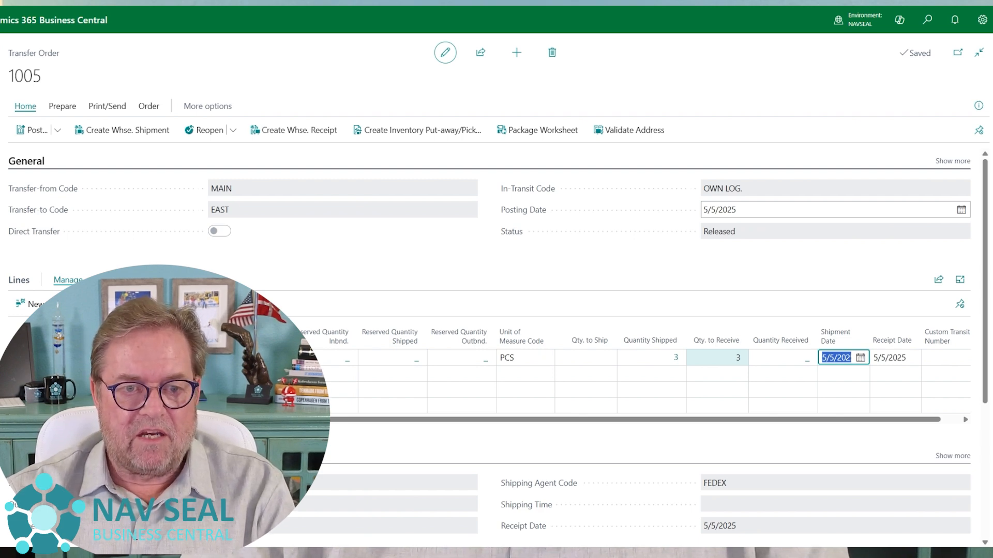
{"action": "left_click", "coordinate": [717, 358]}
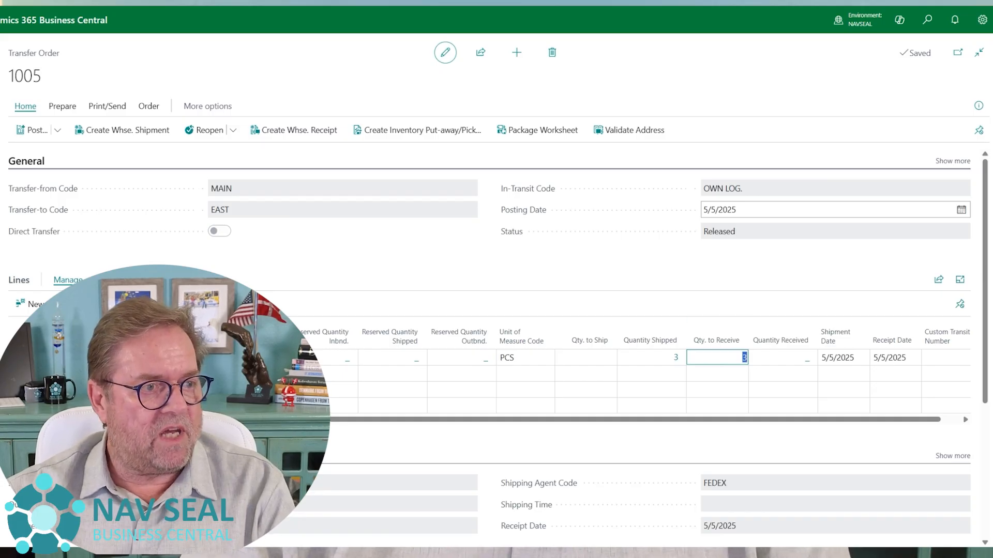
Post the receipt of the transfer order with the Receive option and acknowledge the posting
{"action": "left_click", "coordinate": [35, 130]}
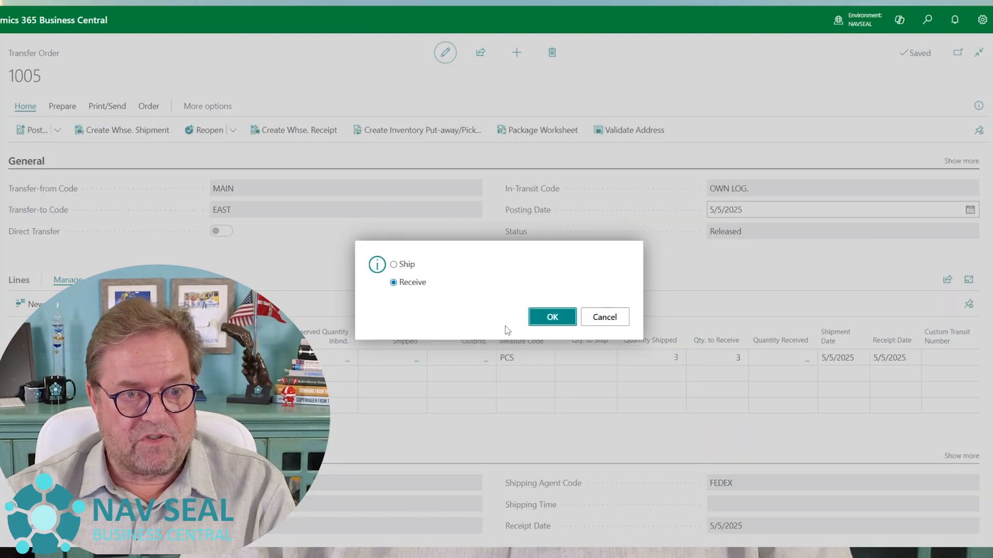
{"action": "left_click", "coordinate": [541, 327]}
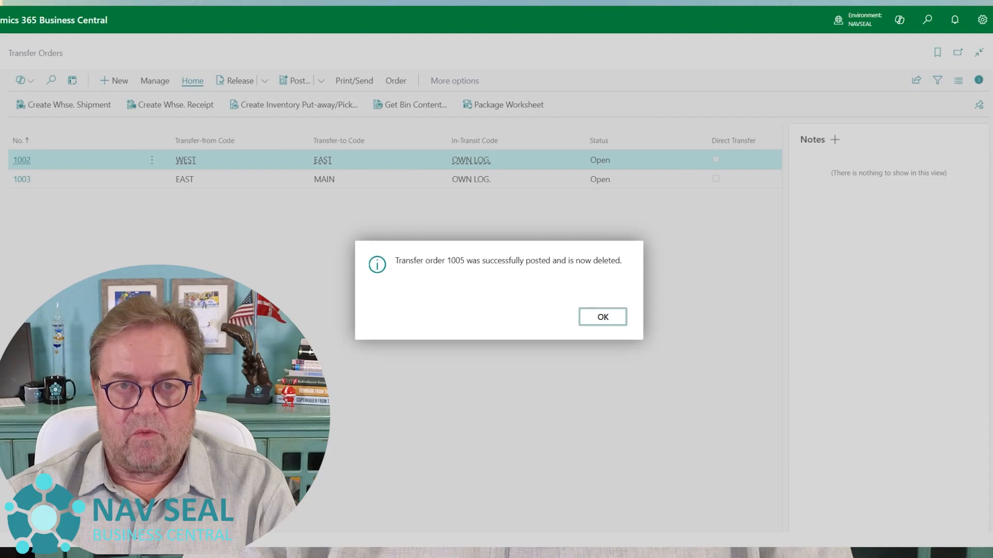
{"action": "left_click", "coordinate": [615, 324]}
Search for "post tran", review the newest posted transfer shipment and its lines, and return to the transfer orders
{"action": "left_click", "coordinate": [923, 25]}
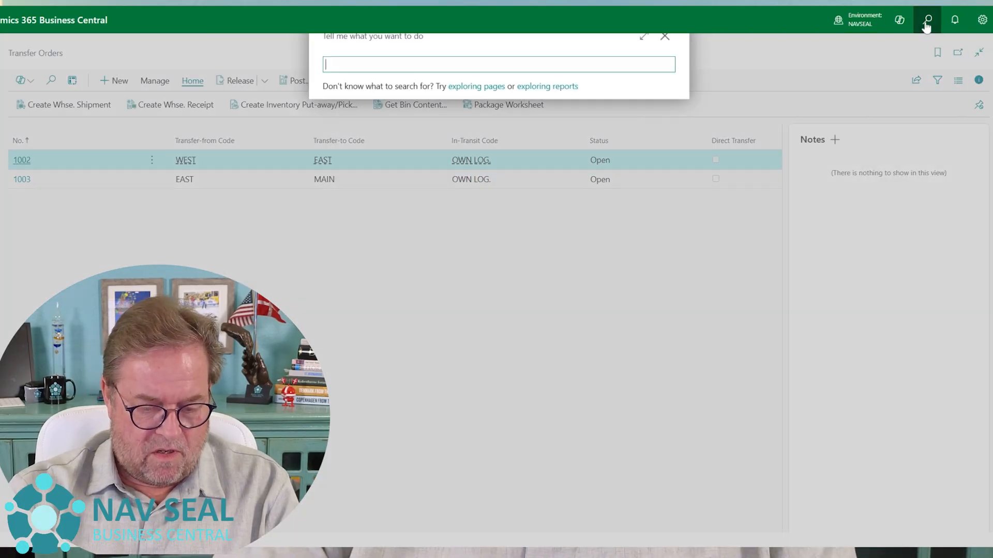
{"action": "type", "text": "post tran"}
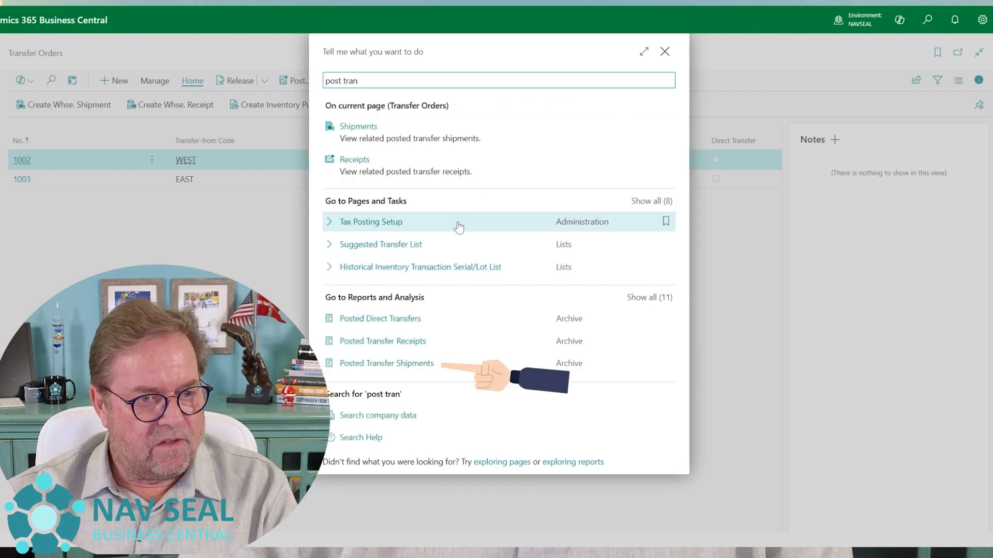
{"action": "left_click", "coordinate": [433, 366]}
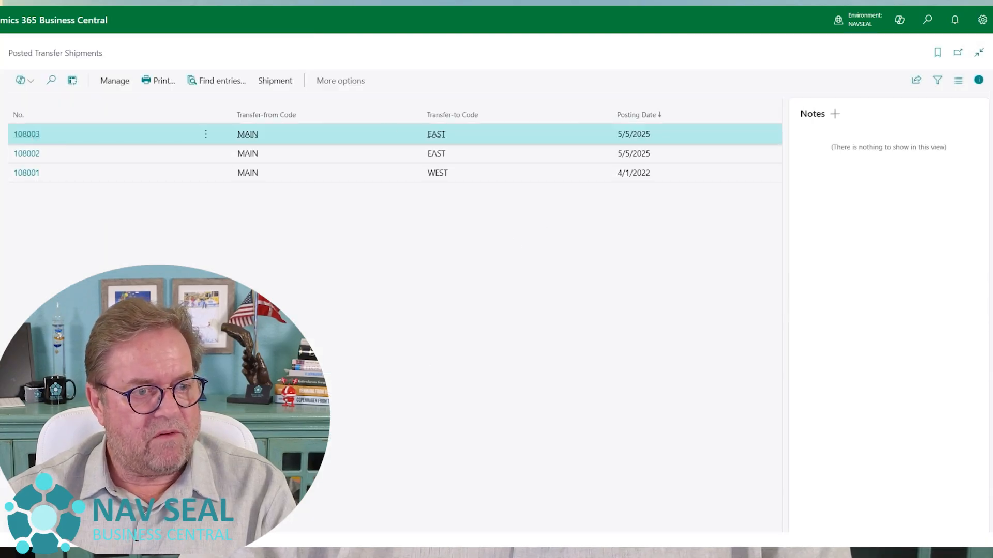
{"action": "left_click", "coordinate": [26, 134]}
{"action": "mouse_move", "coordinate": [476, 260]}
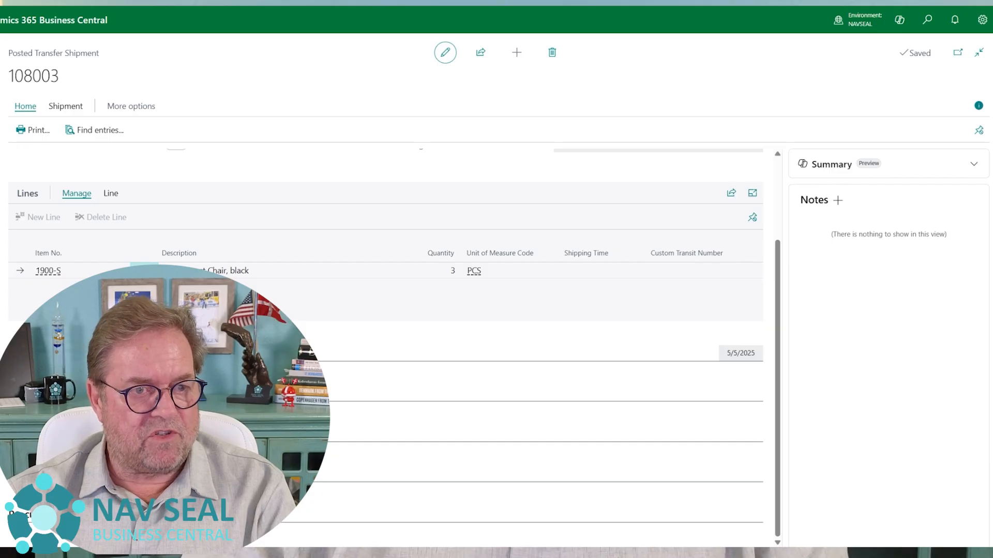
{"action": "key", "text": "Escape"}
{"action": "key", "text": "Escape"}
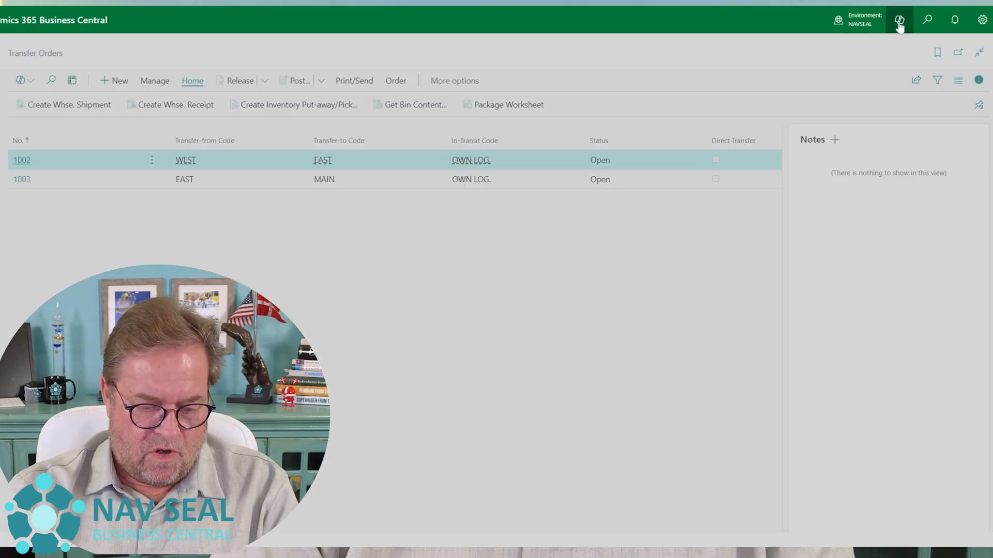
Search for "pos tra", review the newest posted transfer receipt, and return to the list of posted receipts
{"action": "left_click", "coordinate": [900, 20]}
{"action": "type", "text": "pos "}
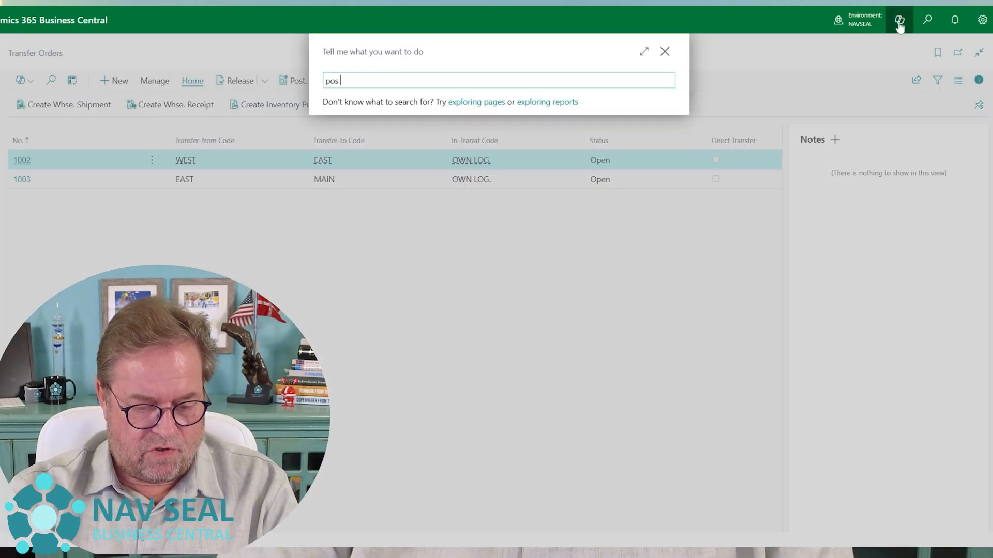
{"action": "type", "text": "tra"}
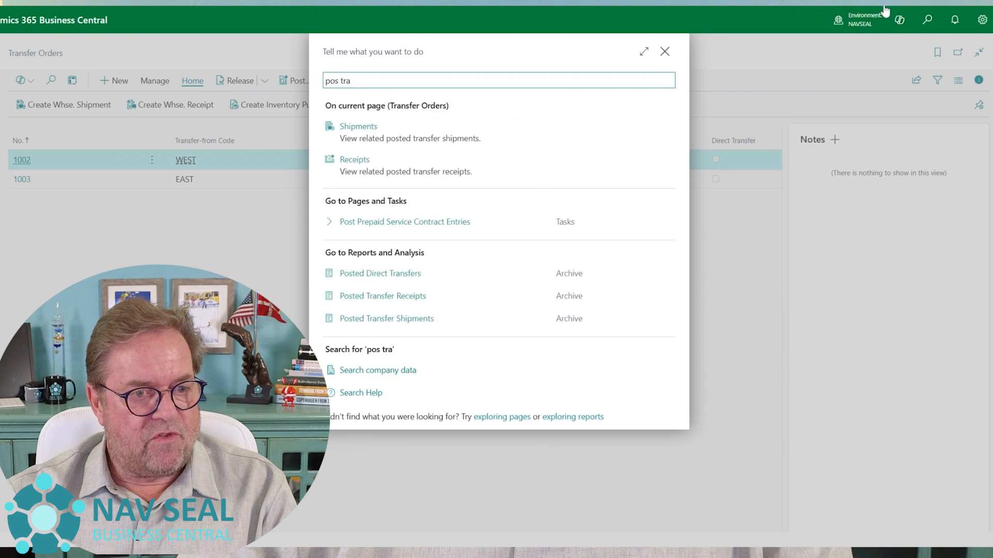
{"action": "left_click", "coordinate": [440, 302]}
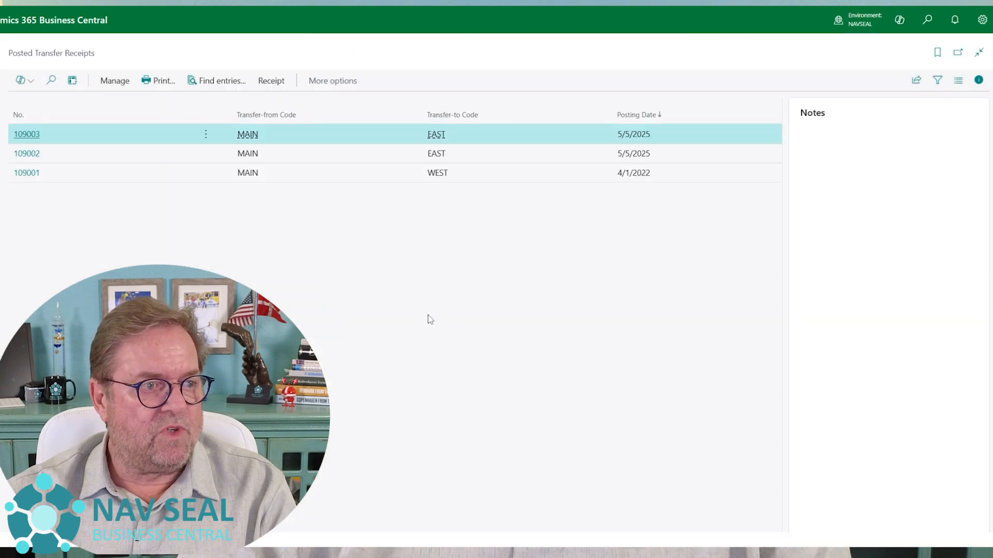
{"action": "left_click", "coordinate": [26, 134]}
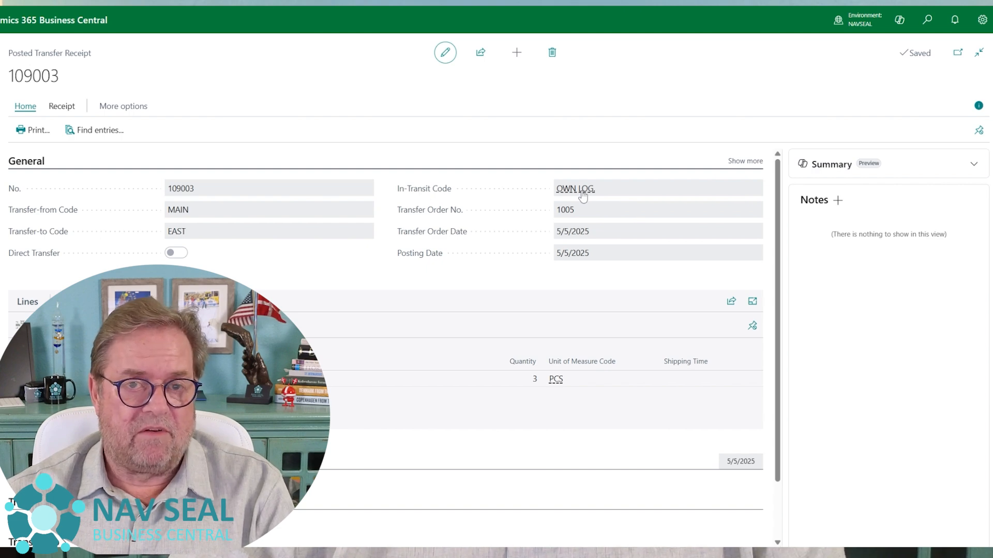
{"action": "key", "text": "Escape"}
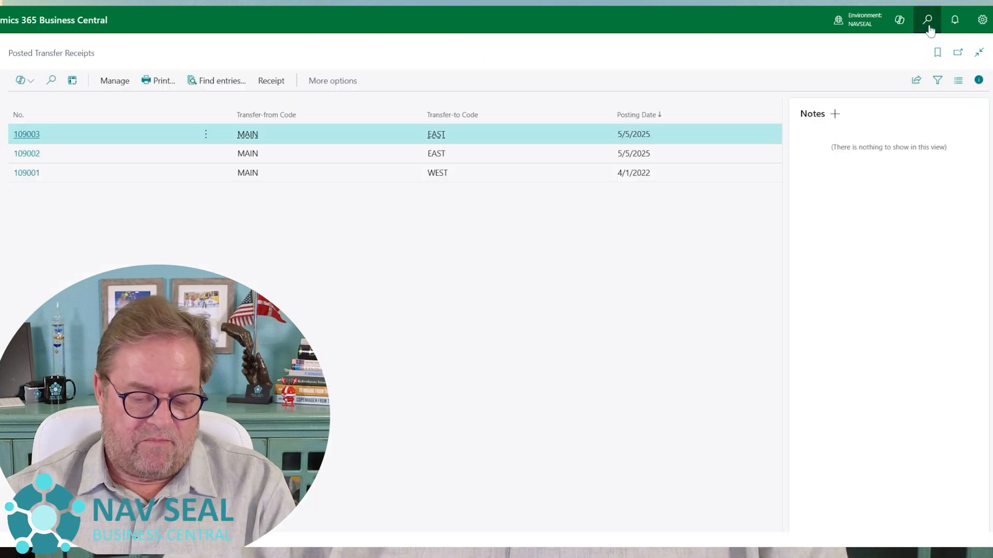
Search for "tran rout" and open the Transfer Routes matrix in the enlarged view
{"action": "left_click", "coordinate": [929, 26]}
{"action": "type", "text": "tra"}
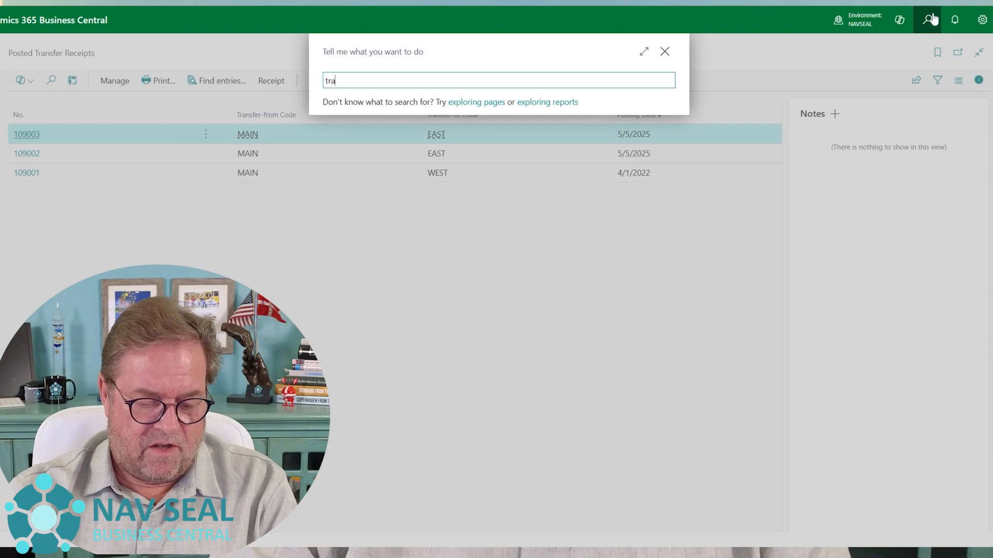
{"action": "type", "text": "n rout"}
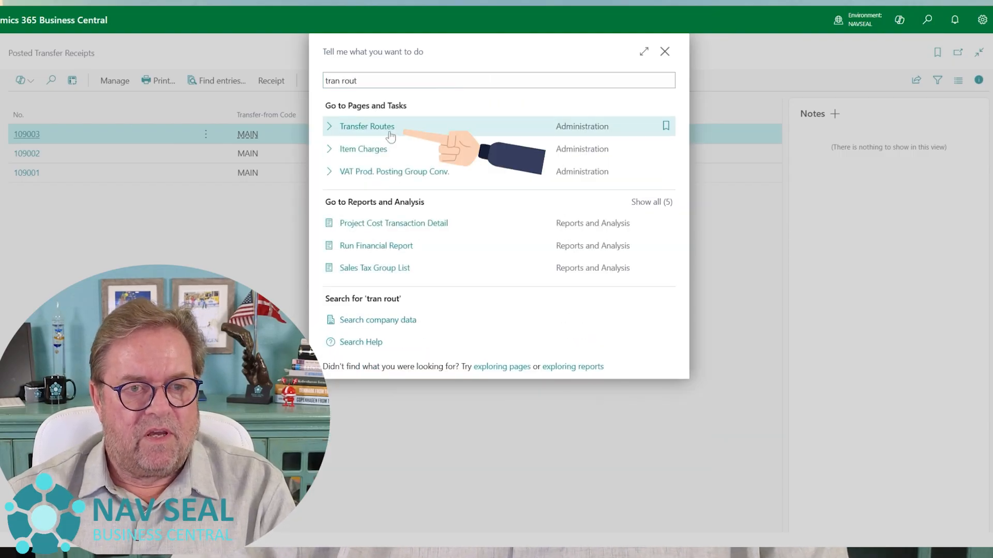
{"action": "left_click", "coordinate": [389, 132]}
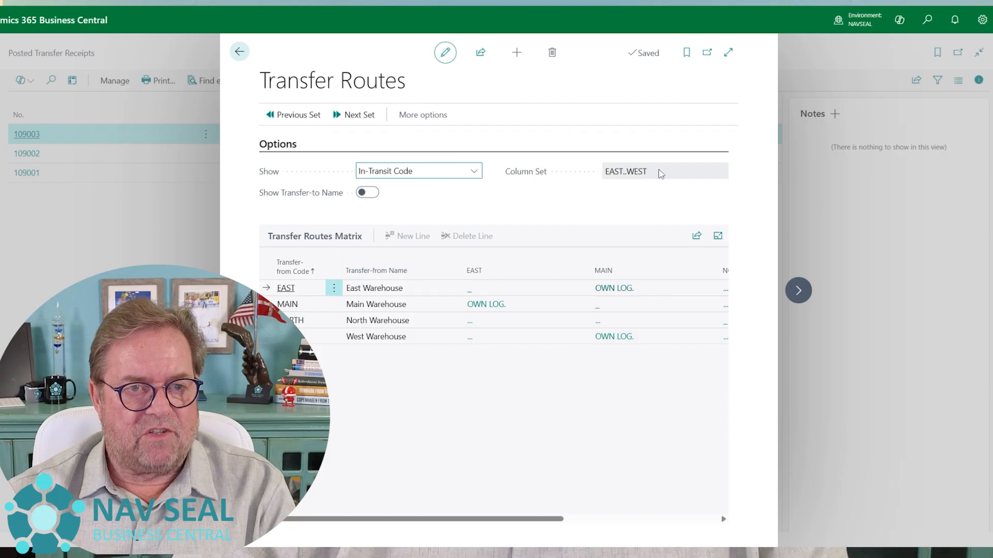
{"action": "left_click", "coordinate": [727, 53]}
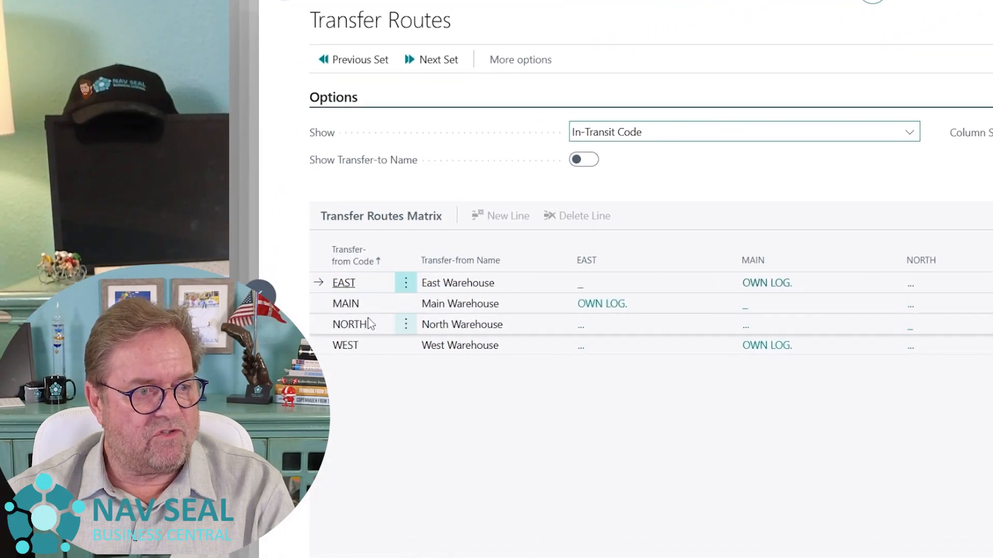
Examine the route specification for transfers from MAIN to EAST and close it
{"action": "left_click", "coordinate": [320, 310]}
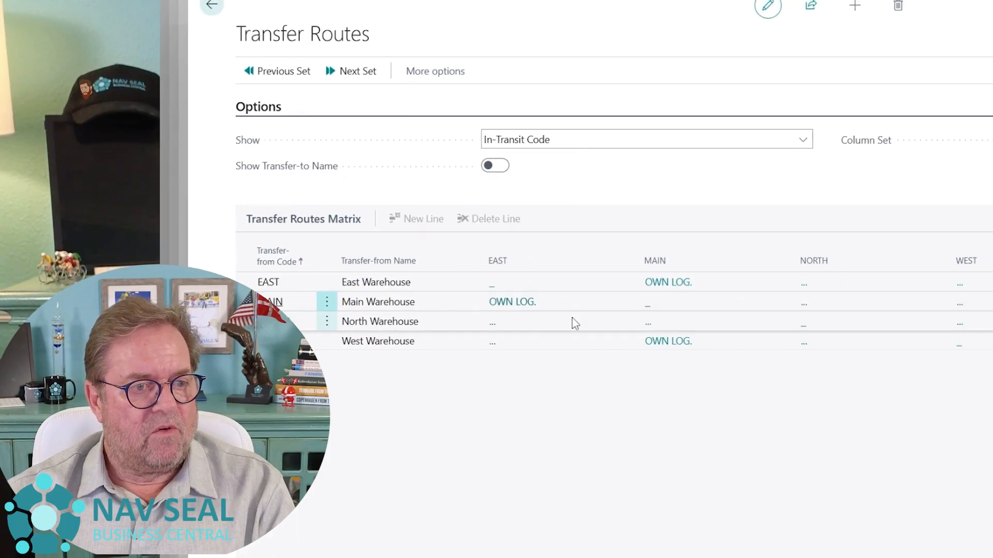
{"action": "left_click", "coordinate": [400, 300]}
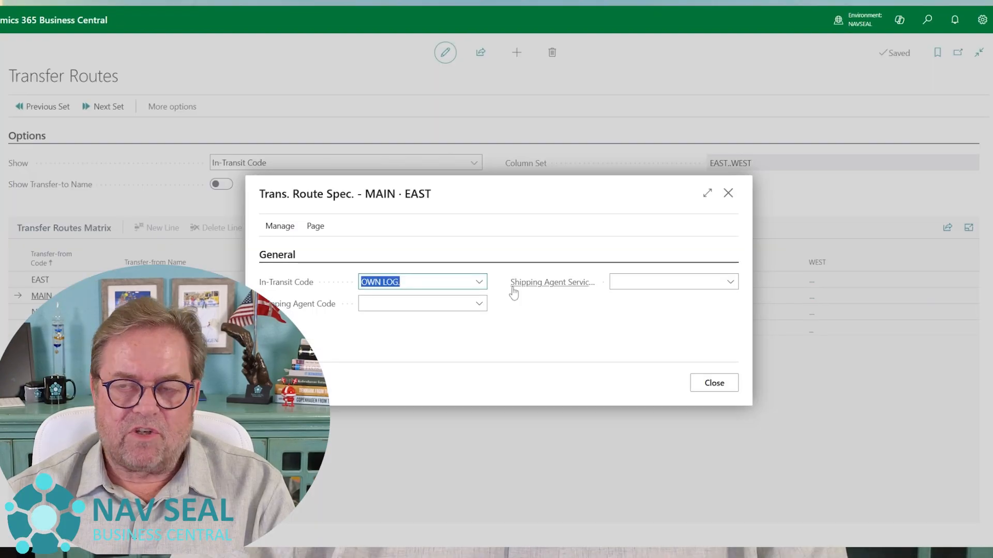
{"action": "left_click", "coordinate": [728, 194]}
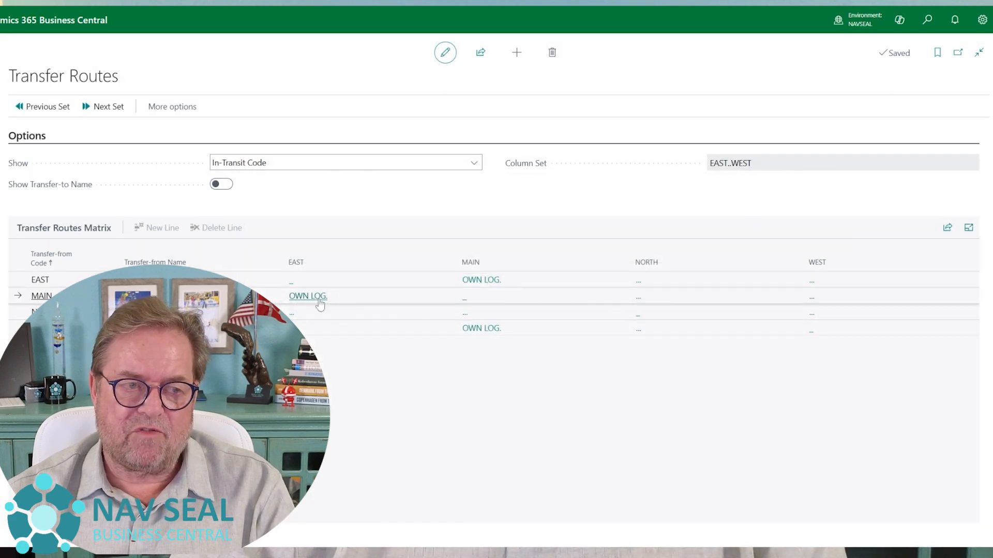